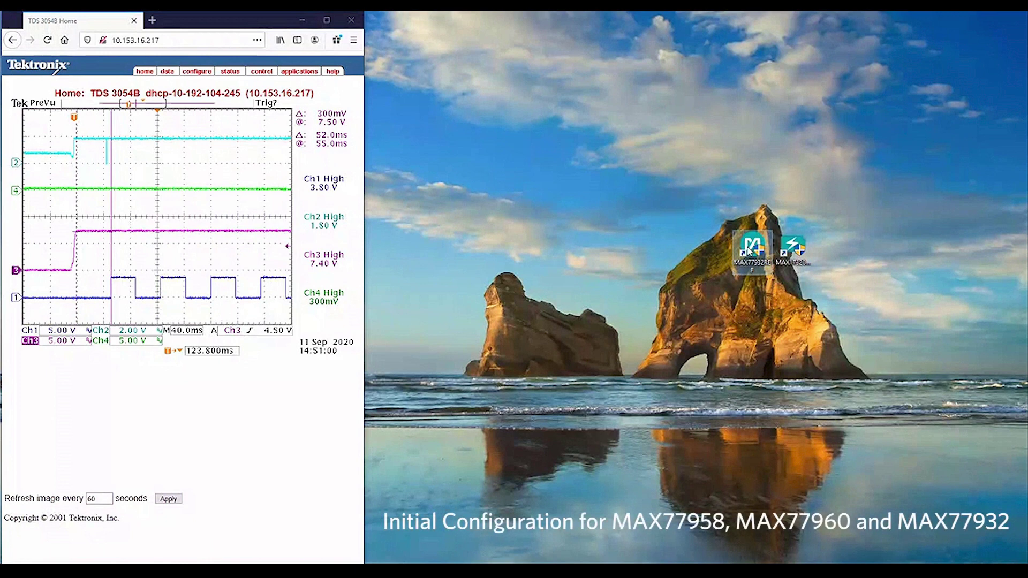
Step: Launch the MAX77932 EV kit software, connect to the device, and synchronize the CONVERTER, USBC and CHGR slaves by reading them
double_click(750, 248)
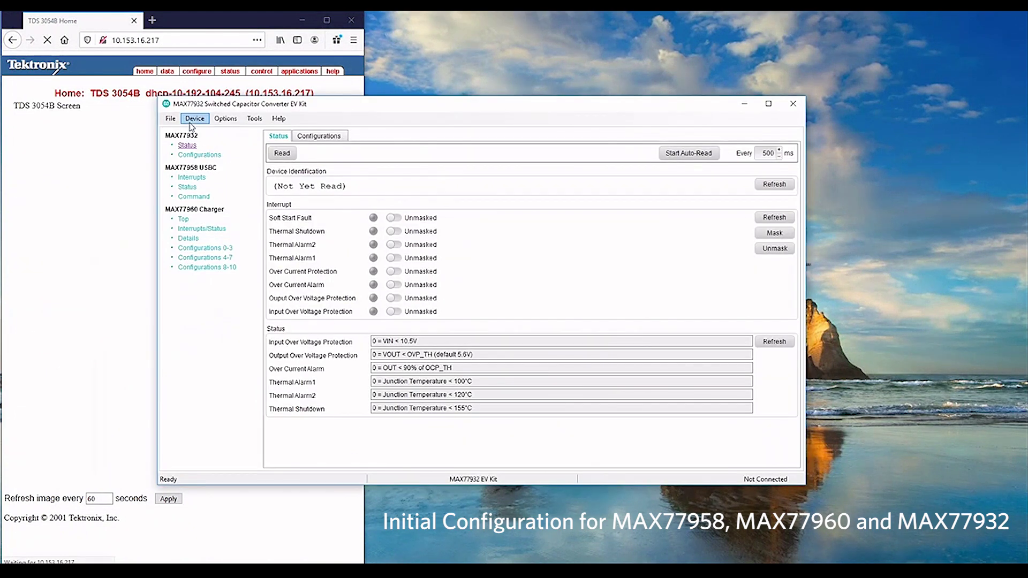
left_click(194, 120)
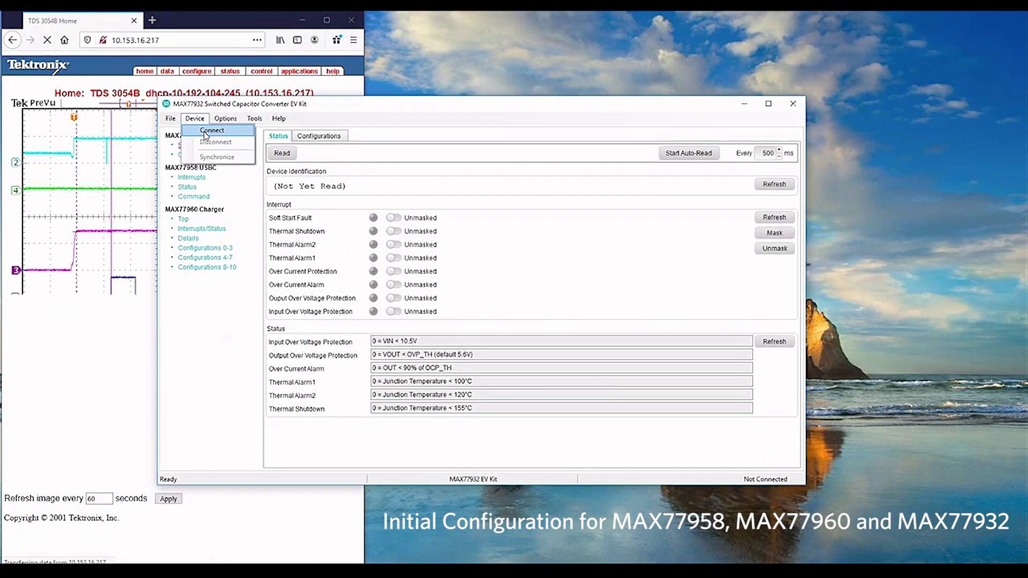
left_click(207, 130)
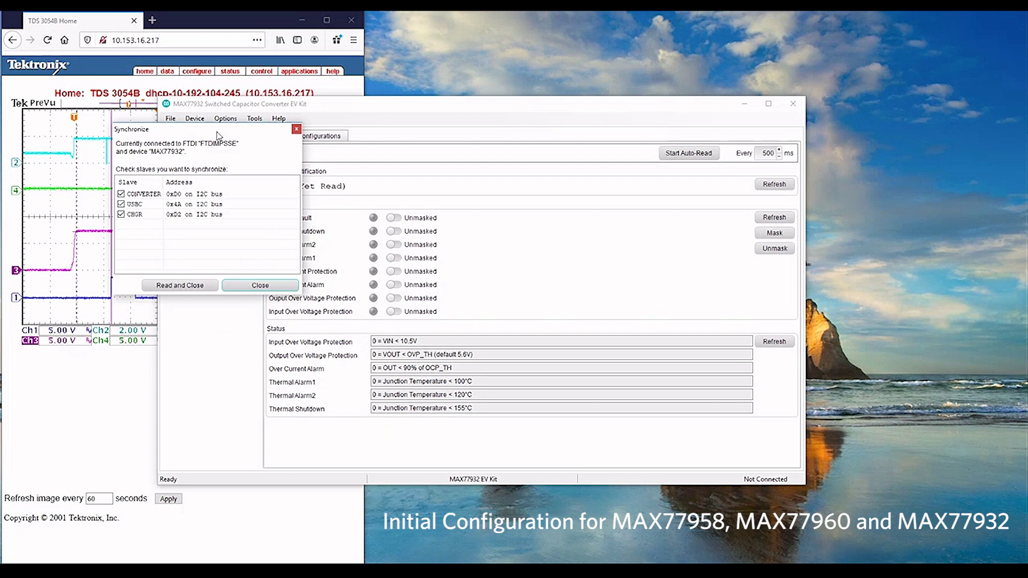
left_click(184, 285)
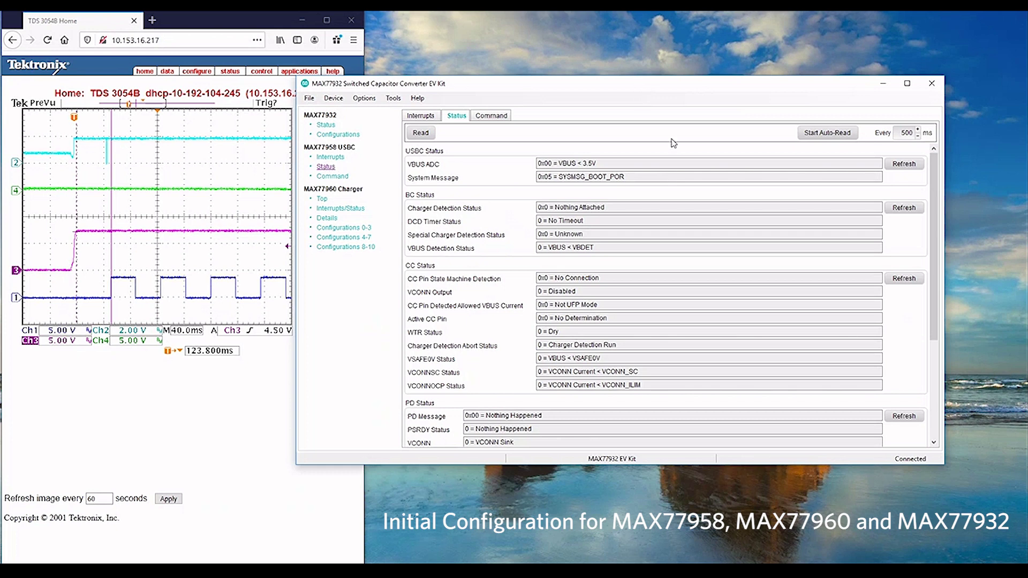
Step: Check the USBC CC pin state and VBUS ADC, and the charger's number of battery cells and QBAT status
left_click_drag(601, 278, 538, 278)
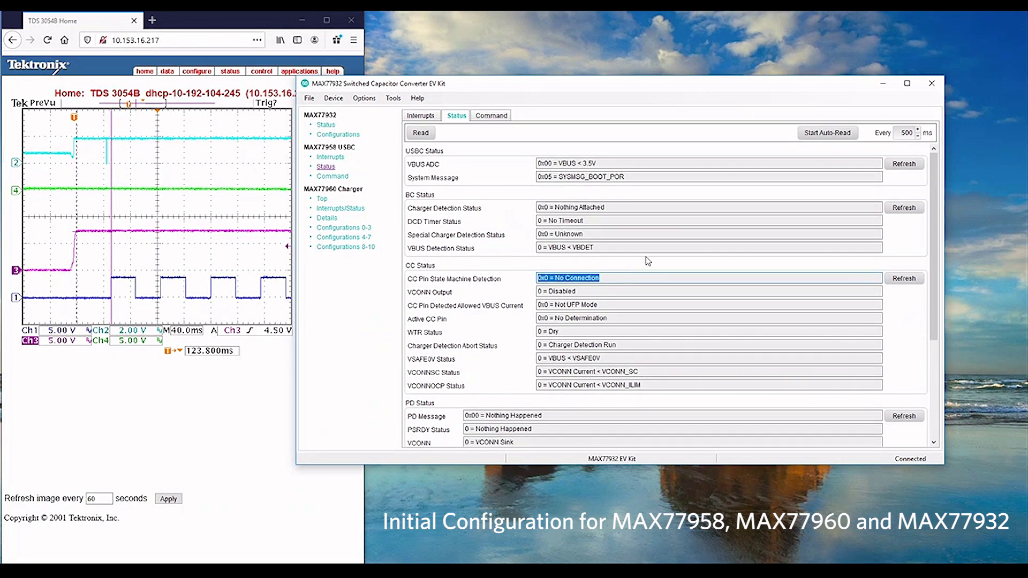
left_click_drag(603, 163, 497, 208)
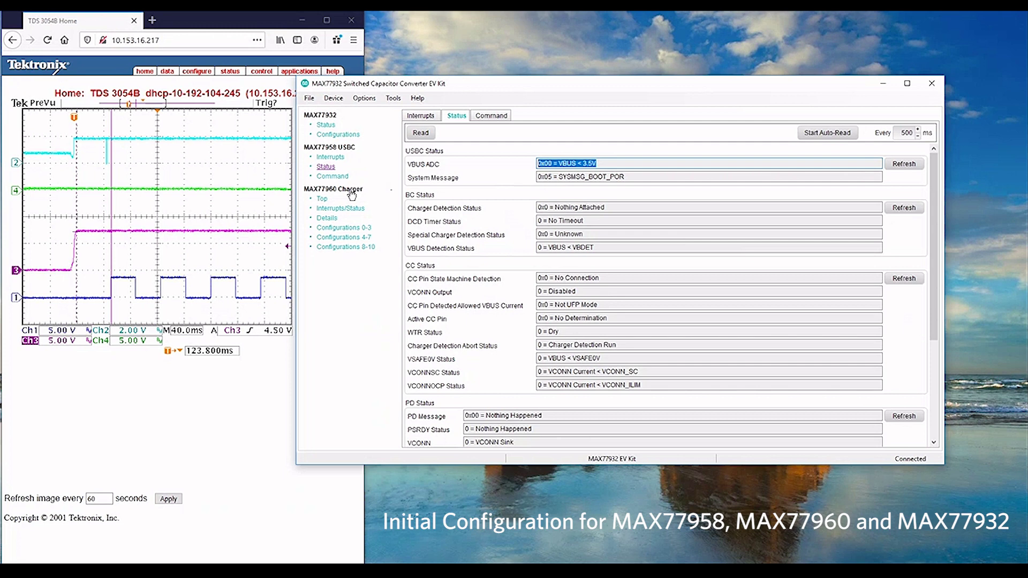
left_click(335, 218)
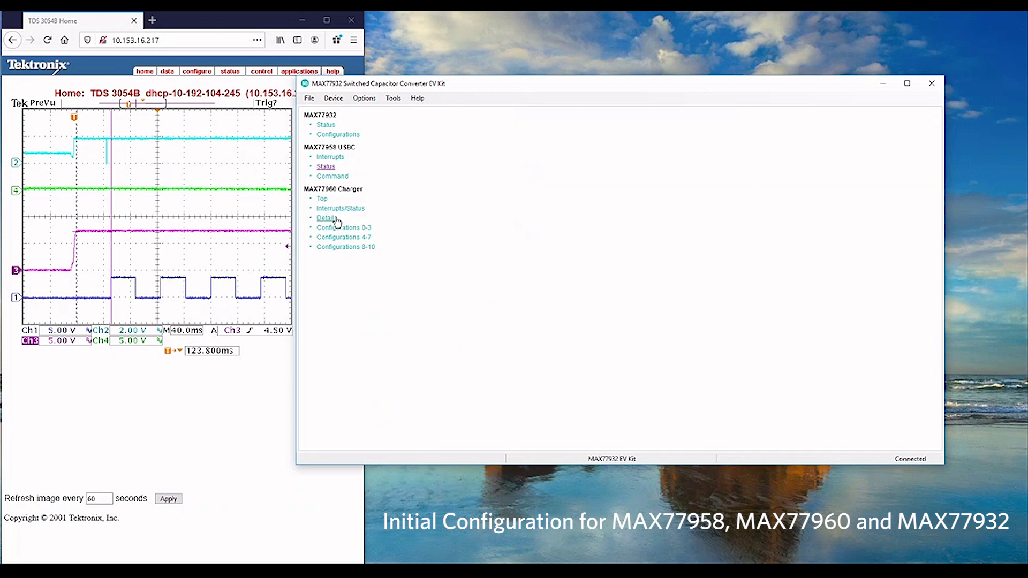
left_click_drag(582, 278, 513, 282)
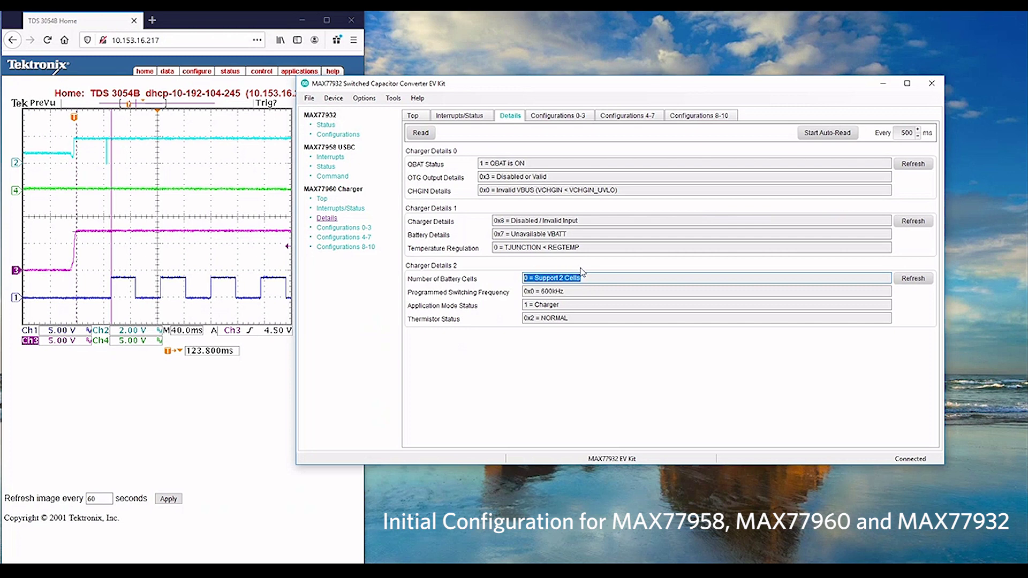
left_click_drag(530, 163, 475, 161)
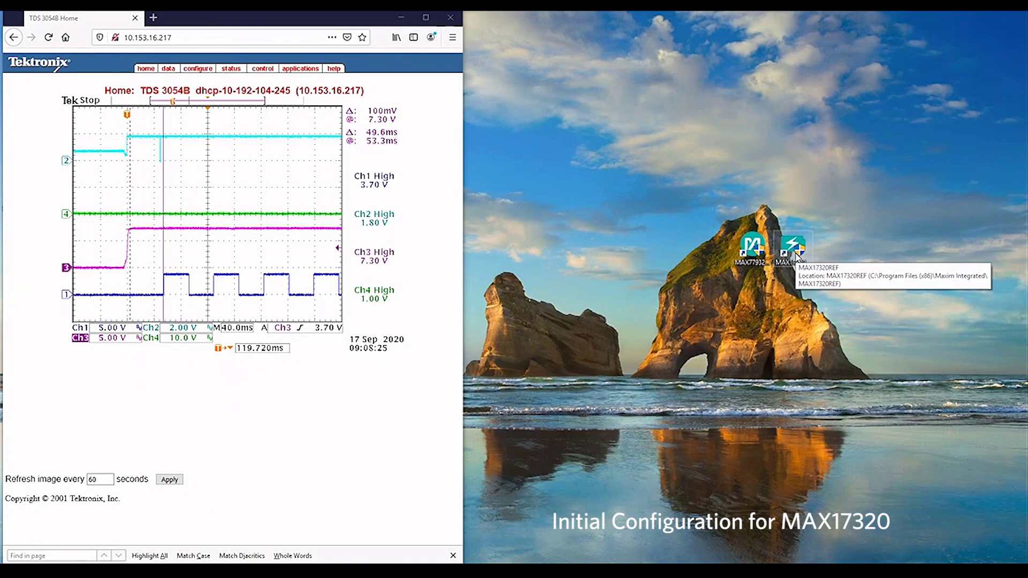
Step: Launch the MAX17320 reference fuel gauge software
double_click(796, 251)
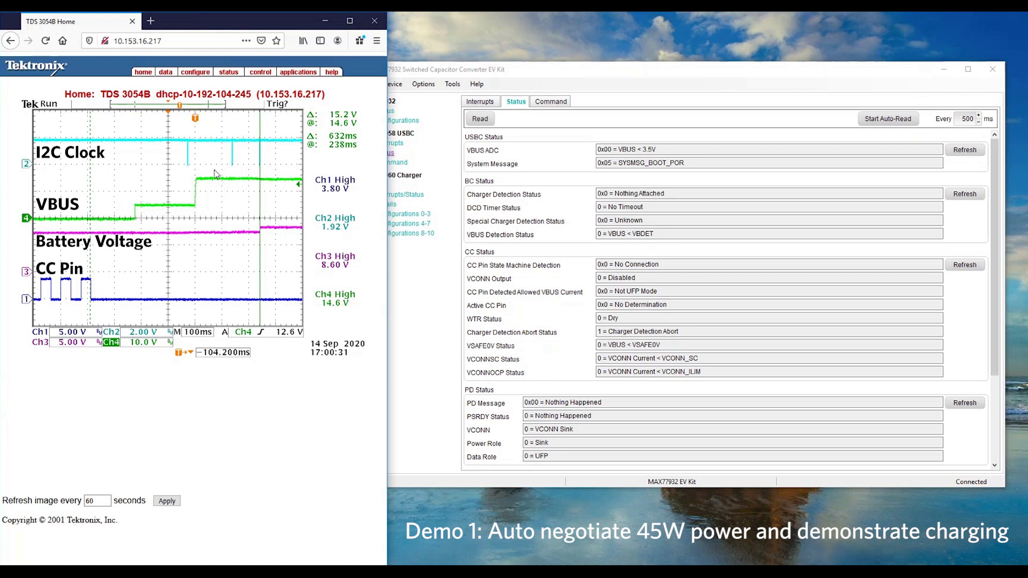
Step: Re-read the MAX77958 USBC status in the MAX77932 software and send the Current SrcCap (0x30) command to check the selected PDO position
left_click(502, 70)
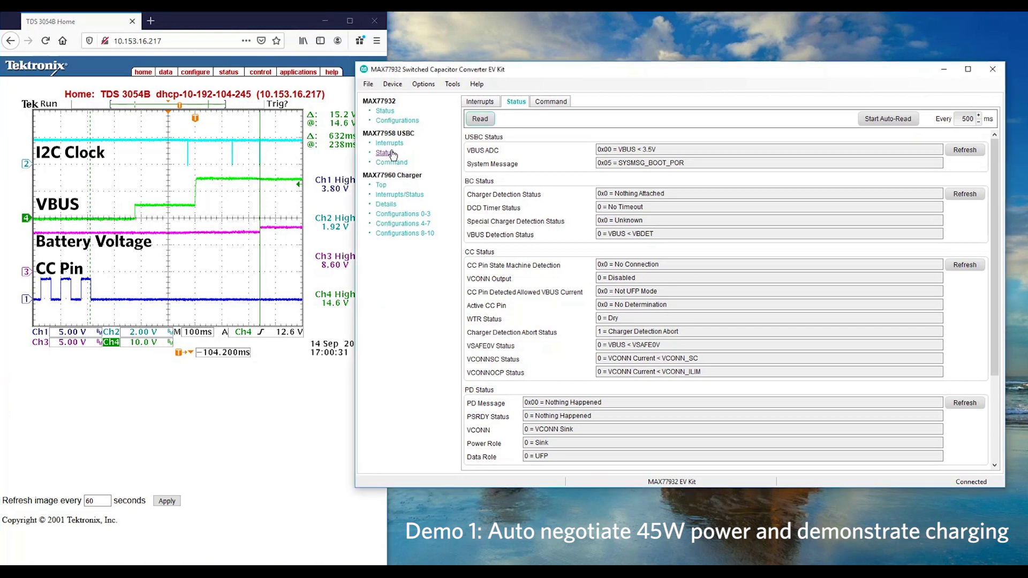
left_click(481, 120)
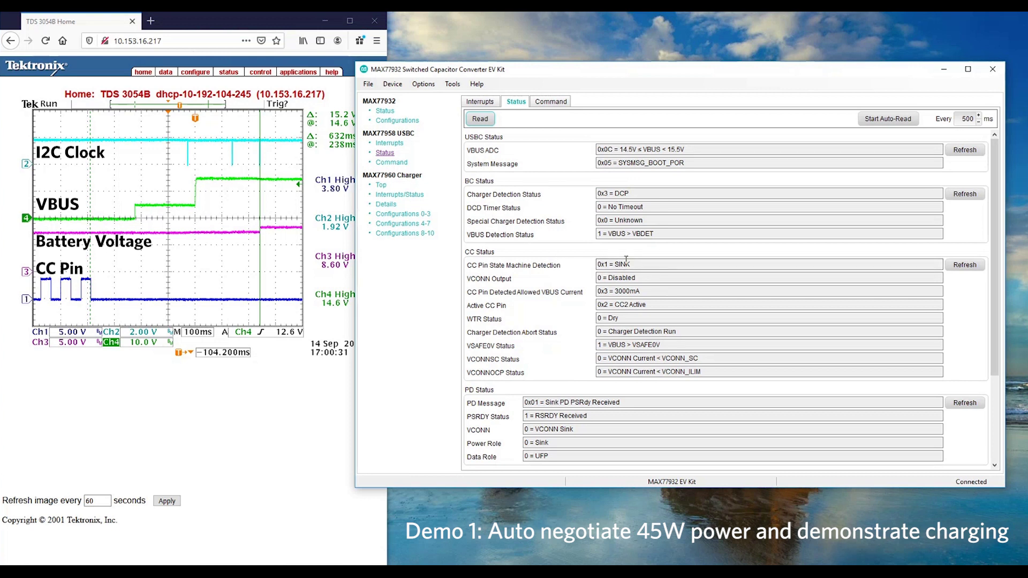
left_click(540, 106)
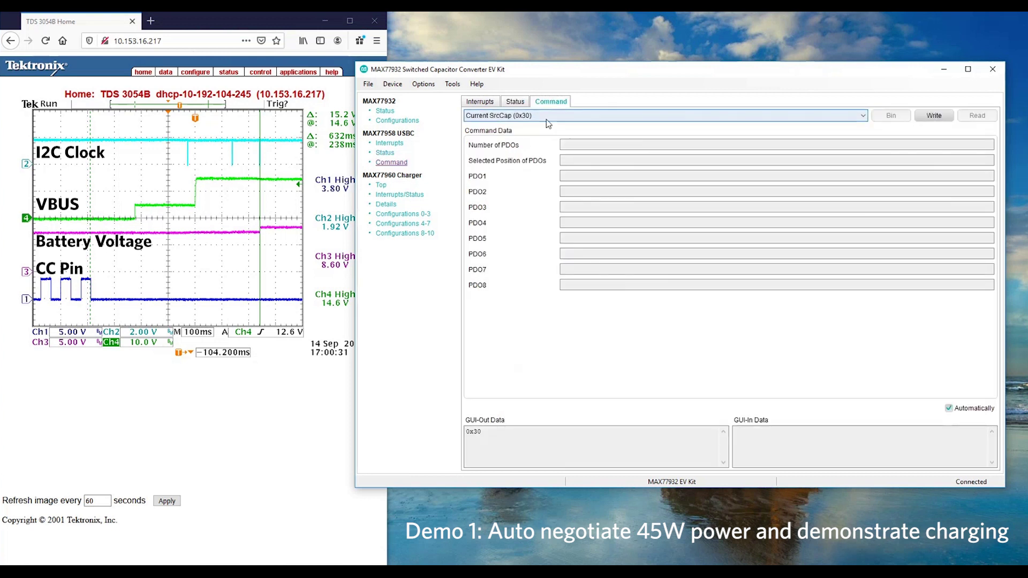
left_click(934, 116)
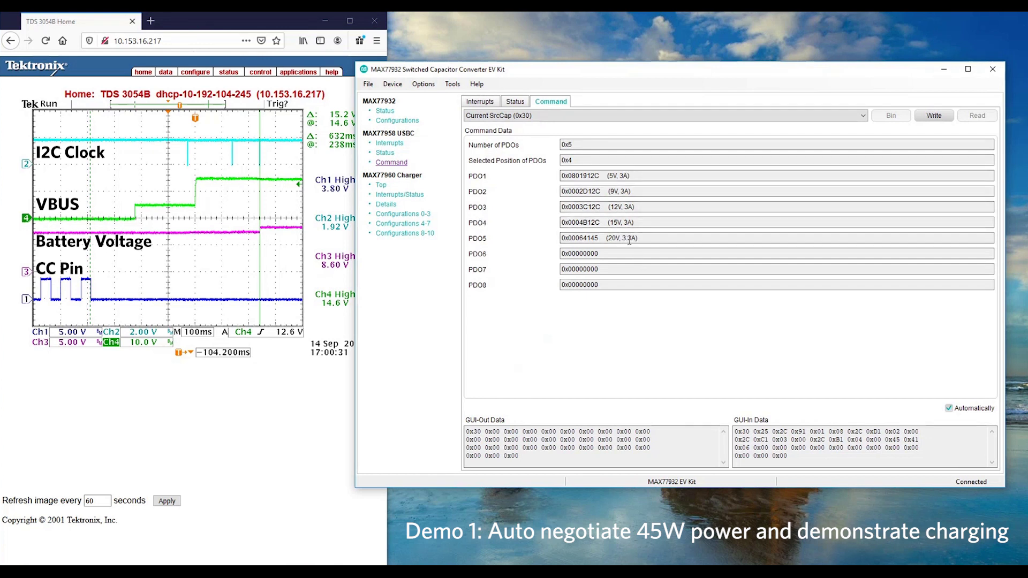
left_click(581, 161)
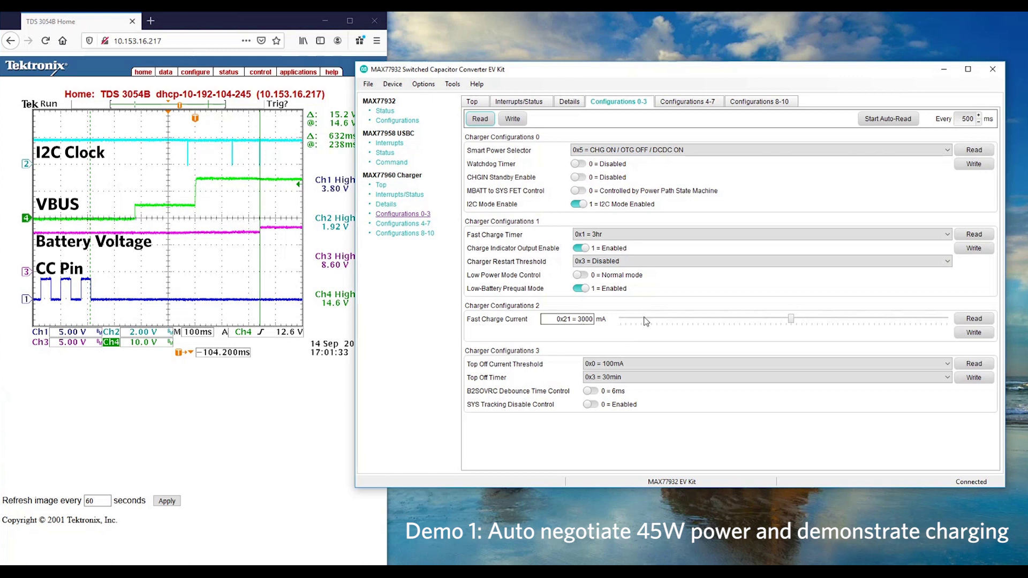
Step: Examine the MAX77960 charger details and the cell voltage graph in the MAX17320 fuel gauge software
left_click(386, 204)
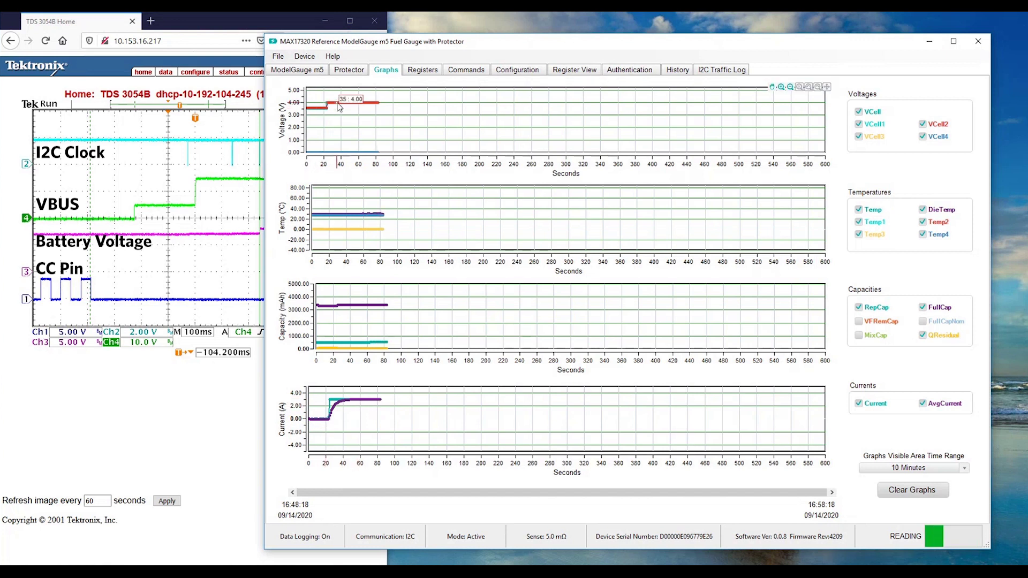
mouse_move(321, 111)
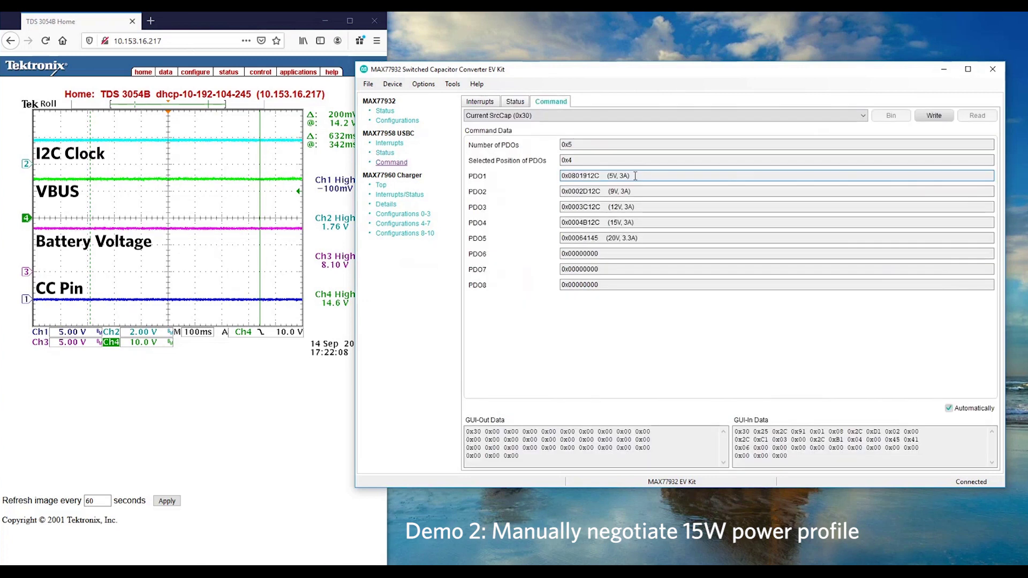
Step: Review the 5V, 3A profile in PDO1 and choose the SrcCap Request (0x32) command
left_click_drag(635, 176, 560, 177)
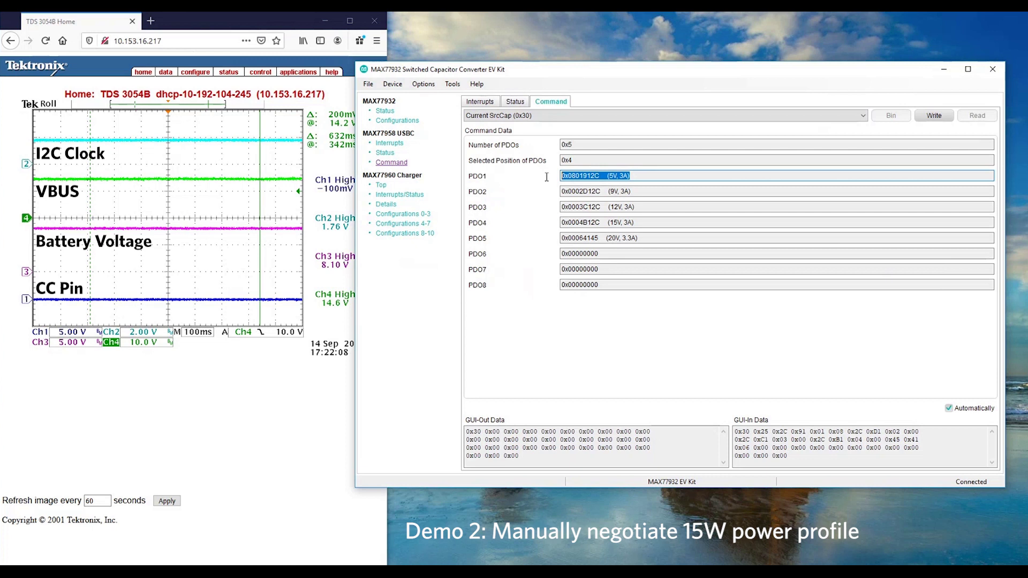
left_click(583, 119)
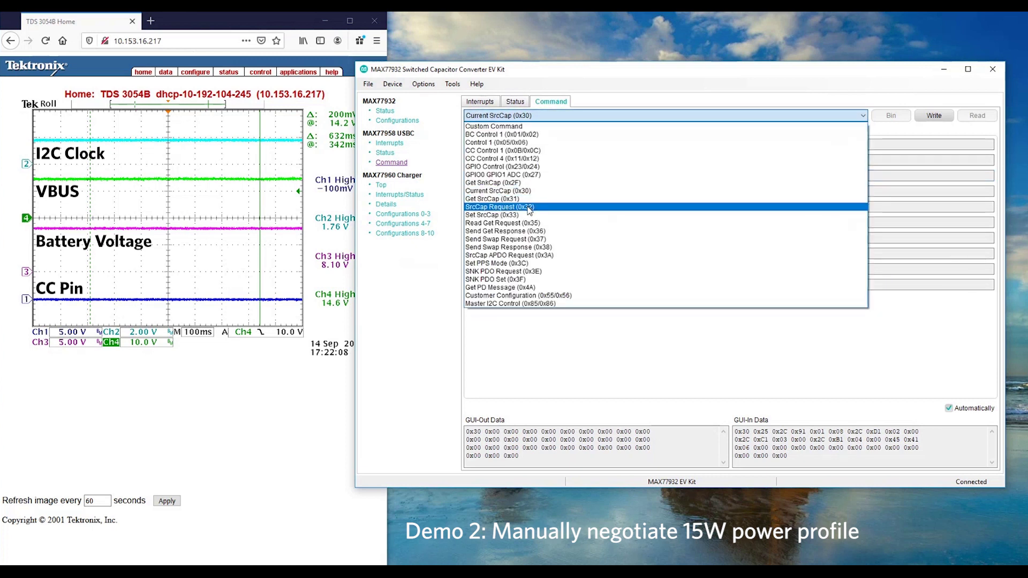
left_click(529, 207)
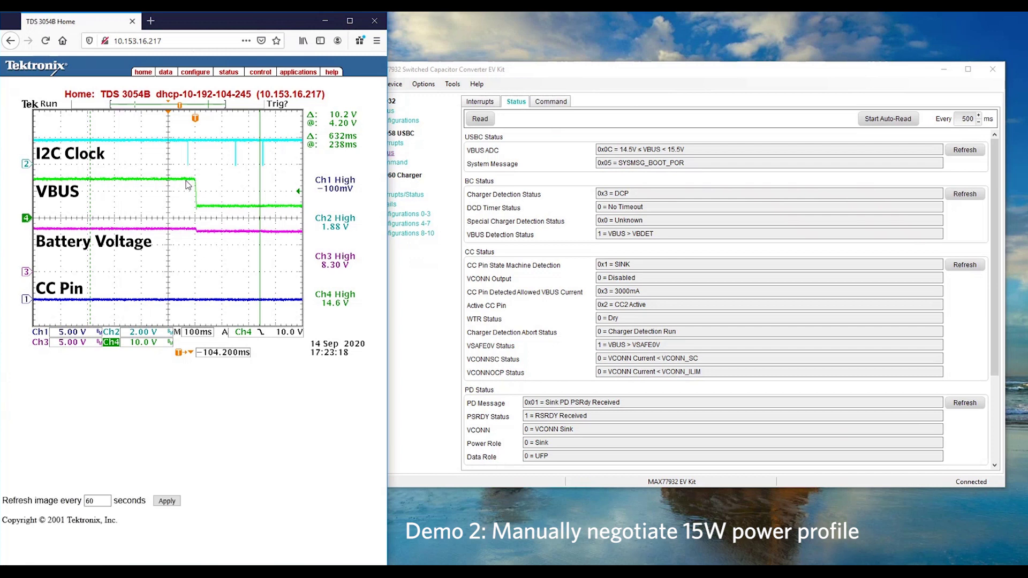
Step: Return to the MAX77932 software and re-read the USBC status to check the VBUS ADC
left_click(646, 73)
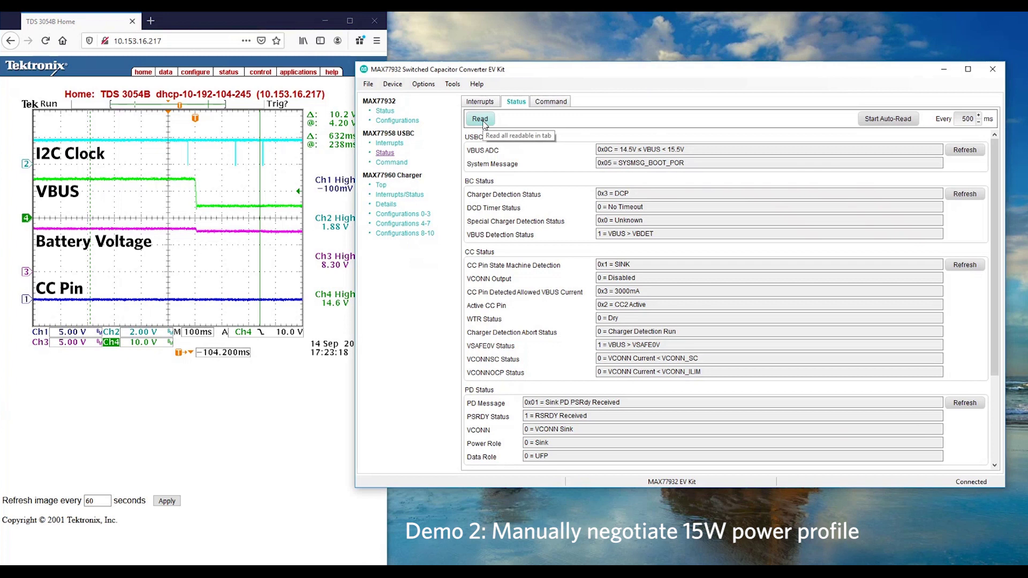
left_click(480, 119)
triple_click(620, 154)
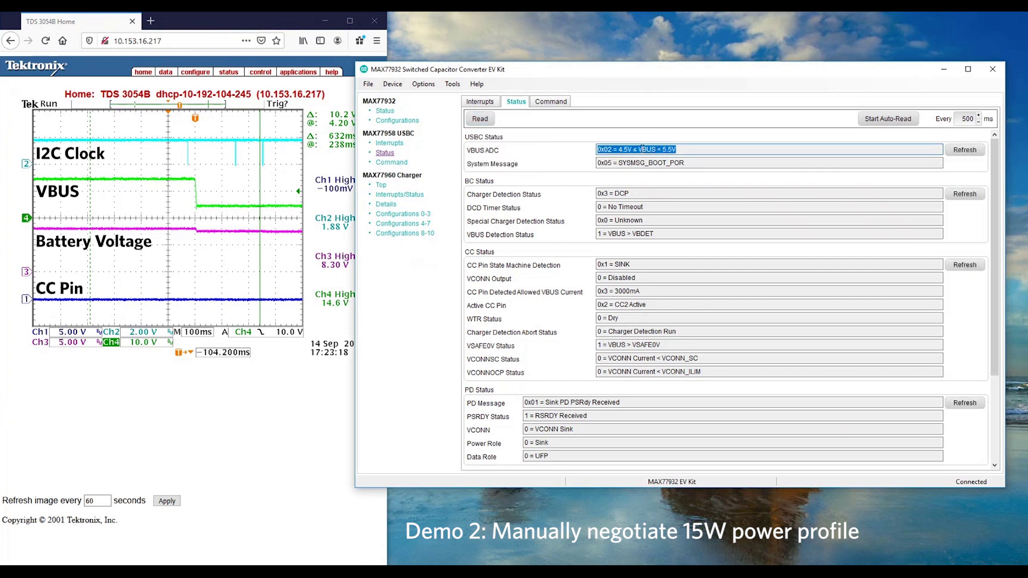
Step: Query the source again with the Current SrcCap (0x30) command and check the selected position against PDO1
left_click(551, 102)
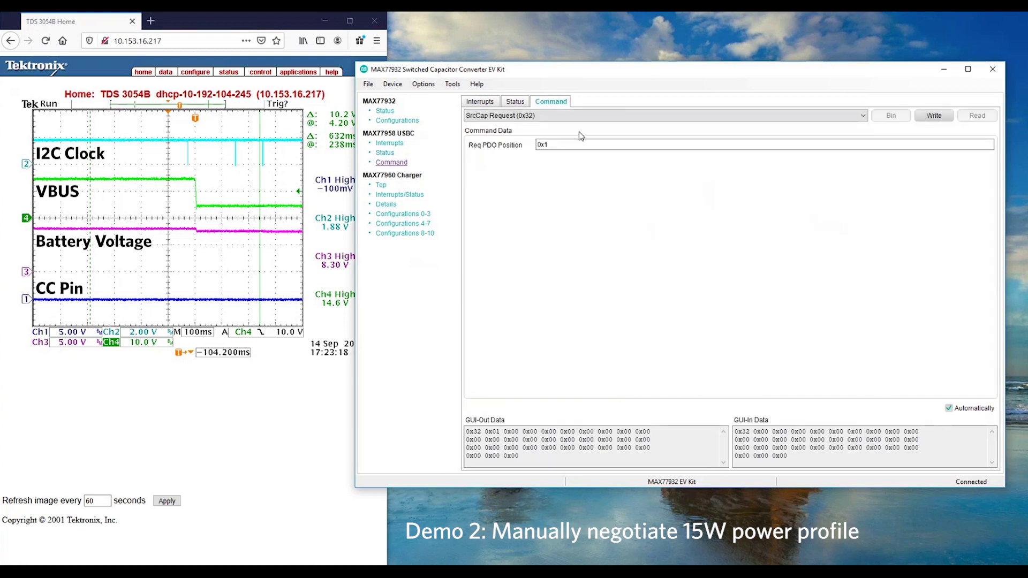
left_click(581, 117)
left_click(557, 191)
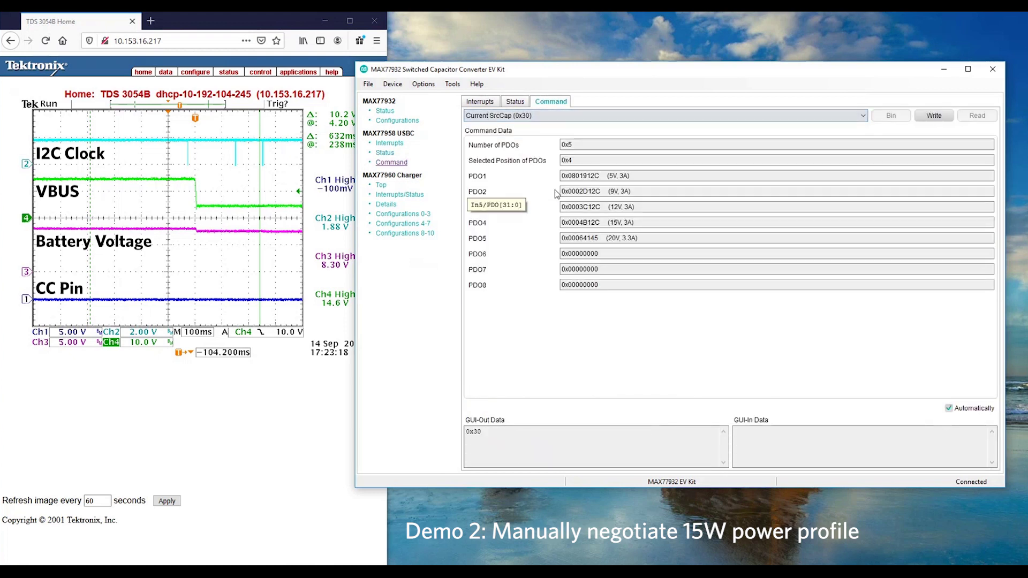
left_click(934, 116)
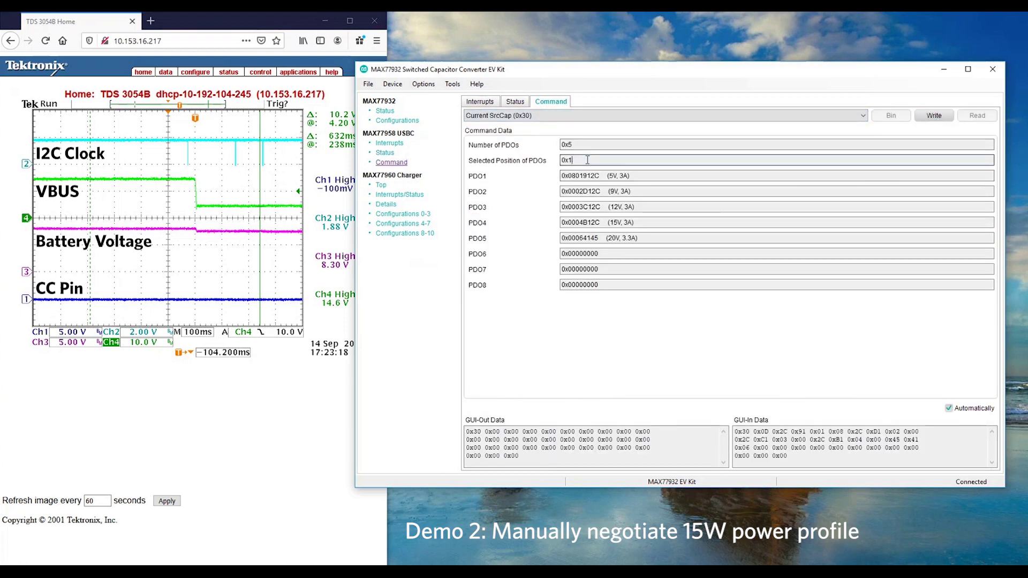
left_click(579, 176)
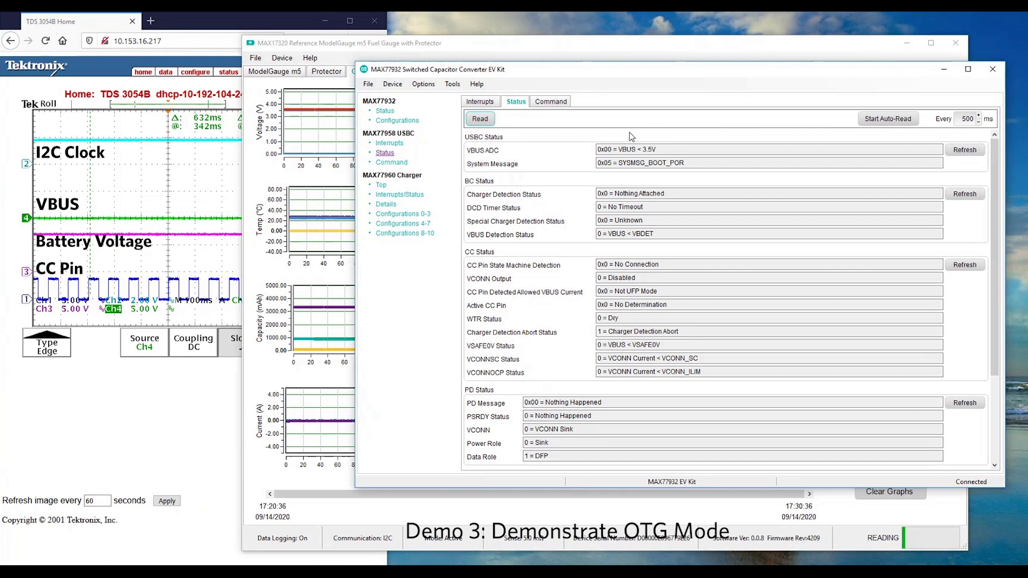
Step: View the oscilloscope waveforms in the browser and return to the EV kit software to read the USBC status
left_click(233, 276)
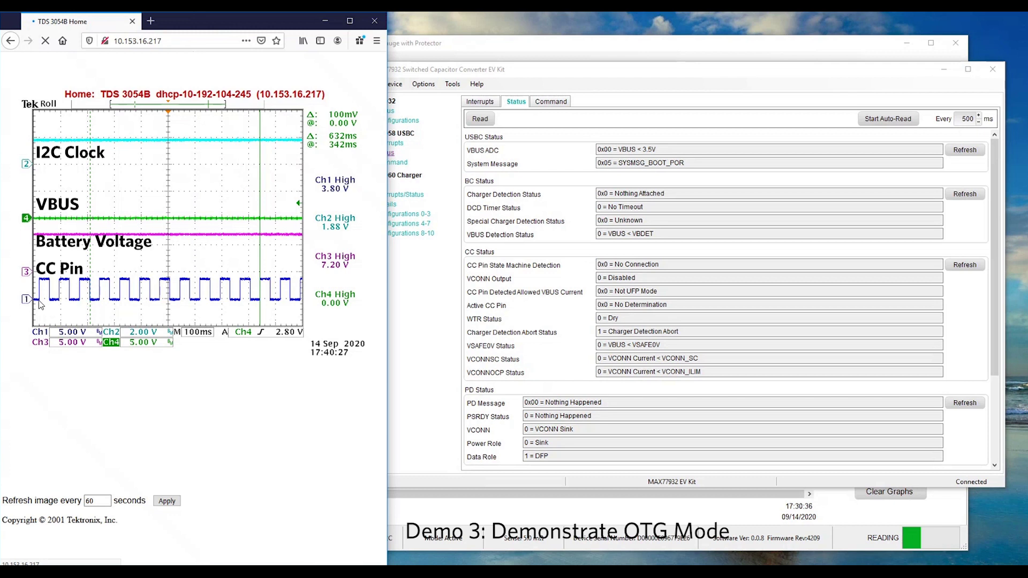
left_click(408, 136)
left_click(481, 118)
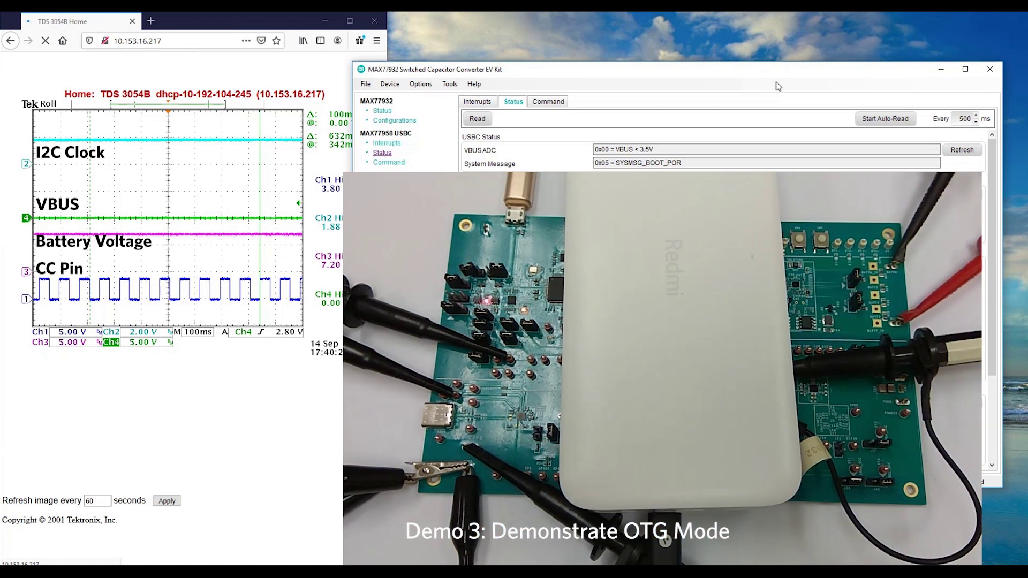
Step: Inspect the new oscilloscope capture, re-read the USBC status, and check the CC Pin State Machine Detection and VBUS ADC
left_click(223, 204)
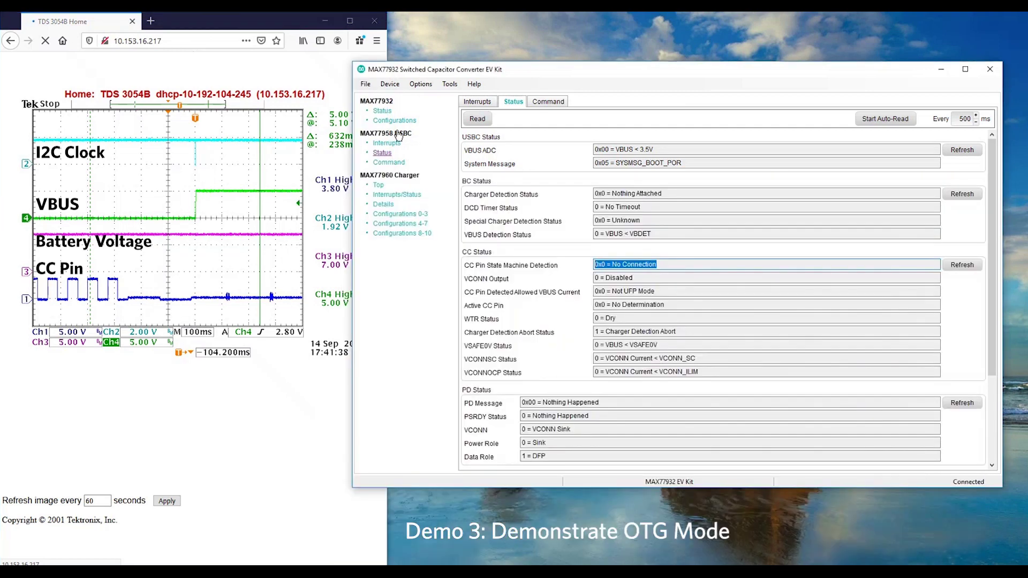
left_click(398, 135)
left_click(477, 119)
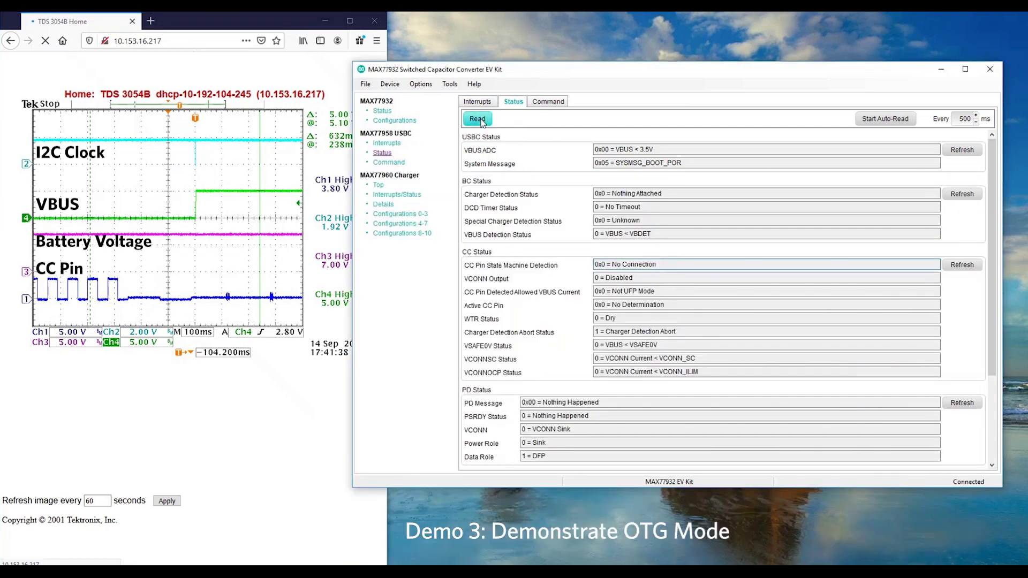
left_click_drag(665, 266, 589, 259)
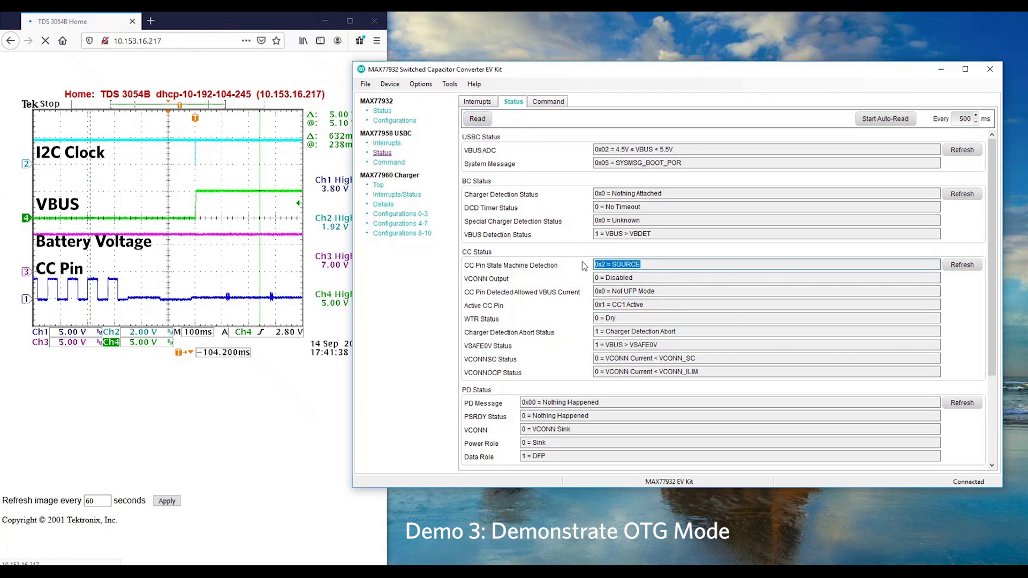
left_click_drag(675, 150, 591, 145)
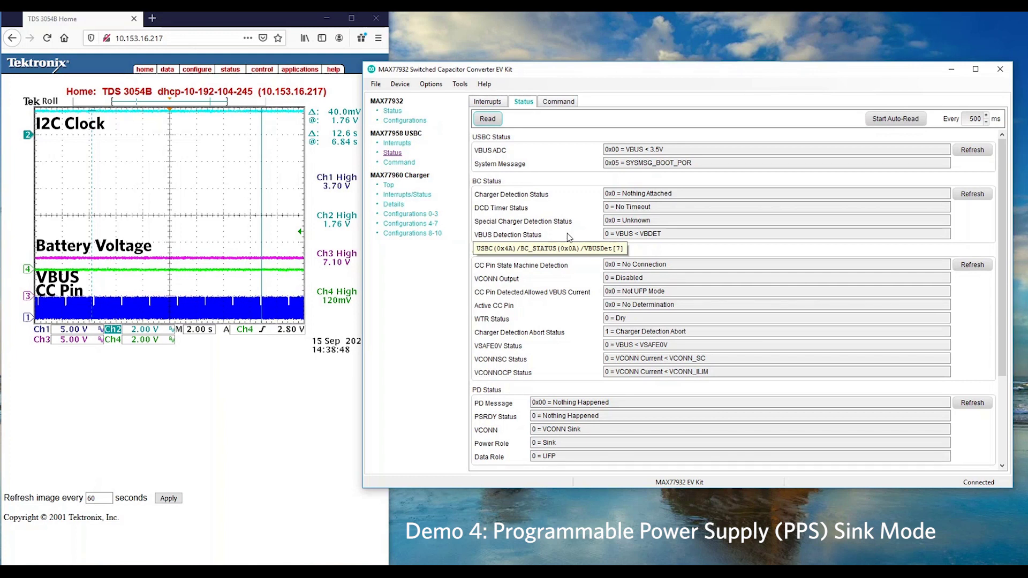
Step: Open the Run Script tool and load the Python script that enables the PPS function
left_click(464, 85)
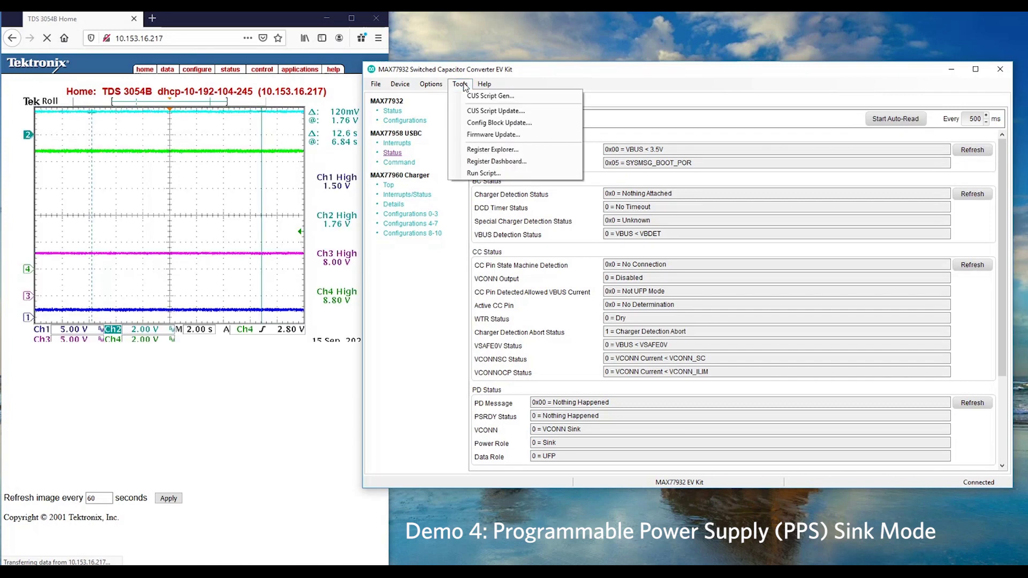
left_click(484, 173)
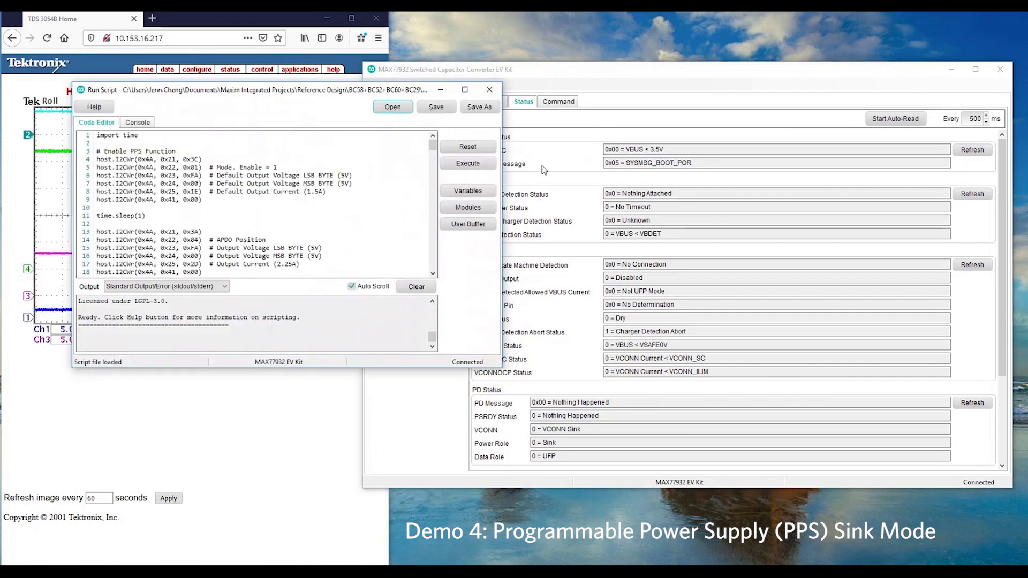
left_click(393, 107)
double_click(297, 198)
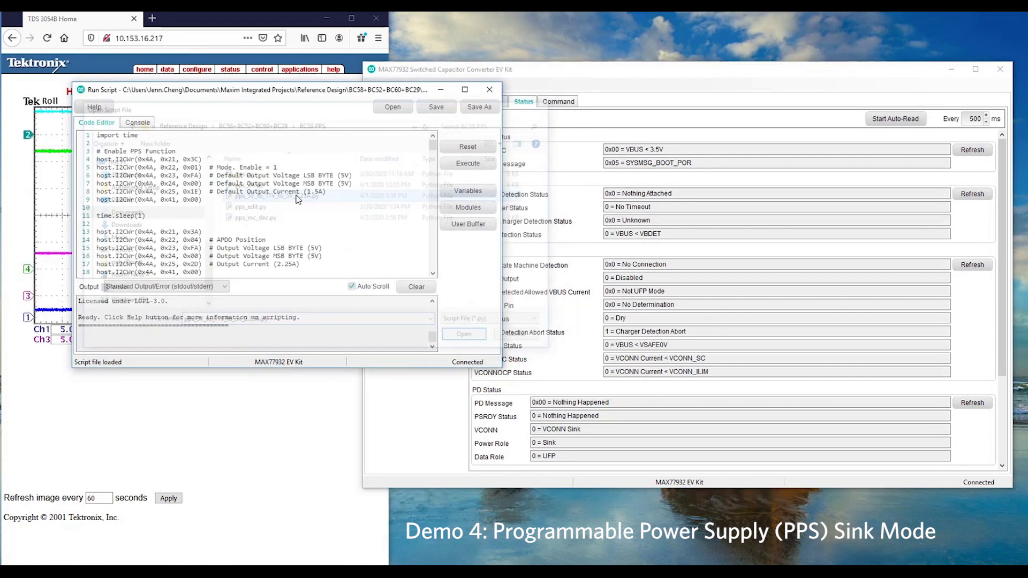
Step: Execute the loaded PPS script and write the Set PPS Mode (0x3C) command with Mode enabled, 5000 mV and 1500 mA
left_click(484, 164)
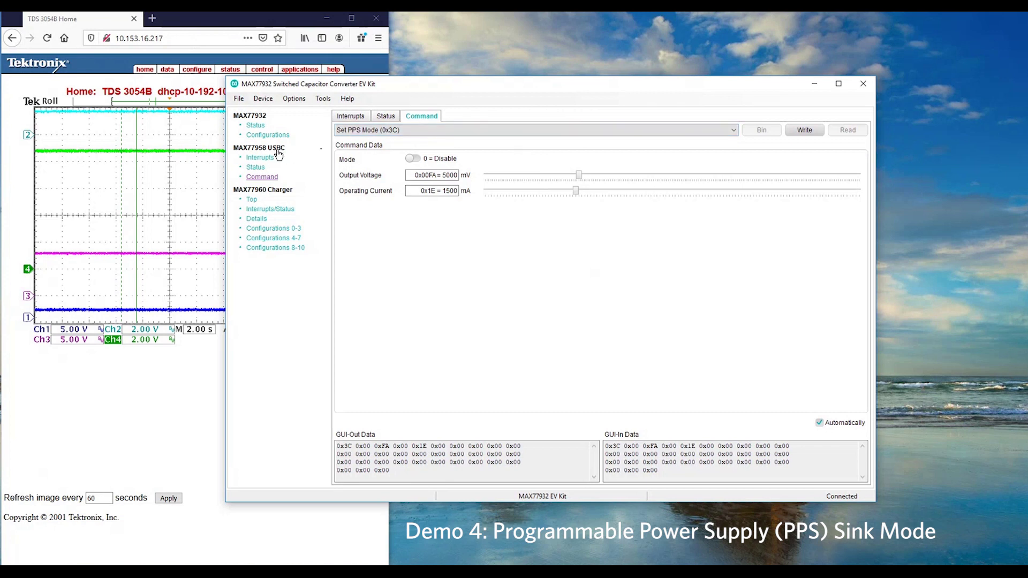
left_click(449, 130)
left_click(391, 278)
left_click(414, 159)
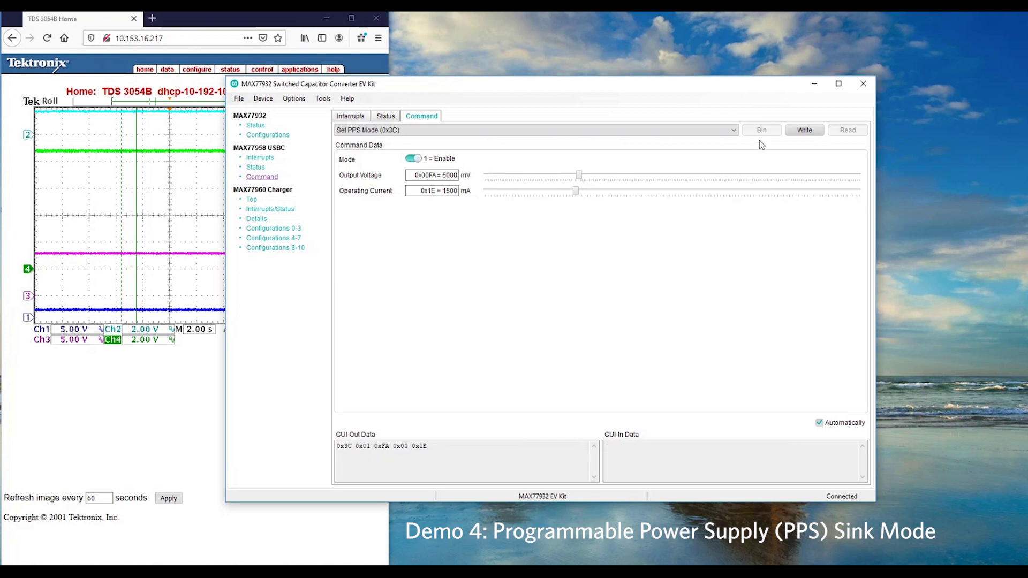
left_click(805, 130)
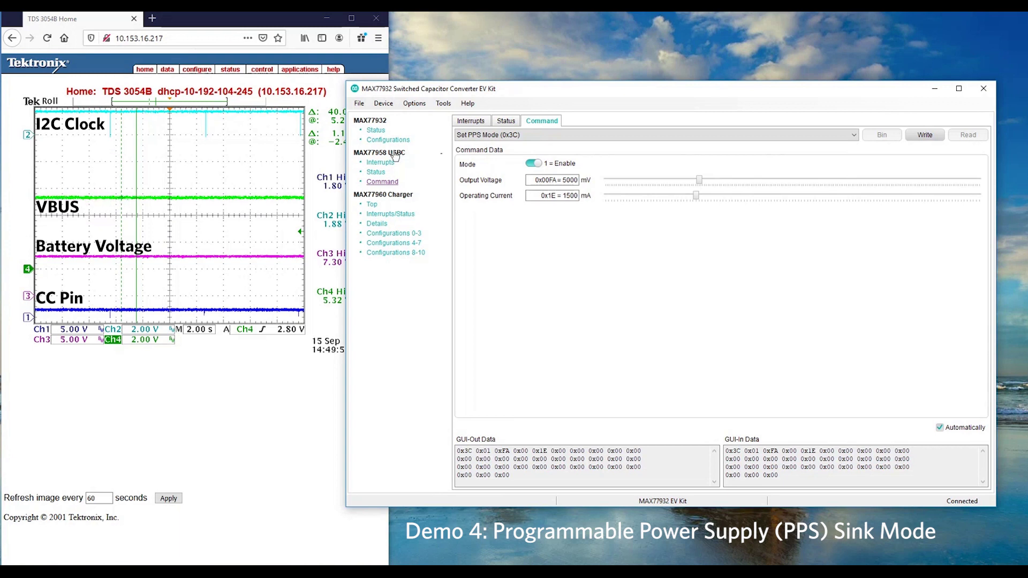
Step: Write the SrcCap APDO Request (0x3A) command with APDO position 0x04, 5500 mV and 1500 mA, and view the oscilloscope waveforms in the browser
left_click(539, 137)
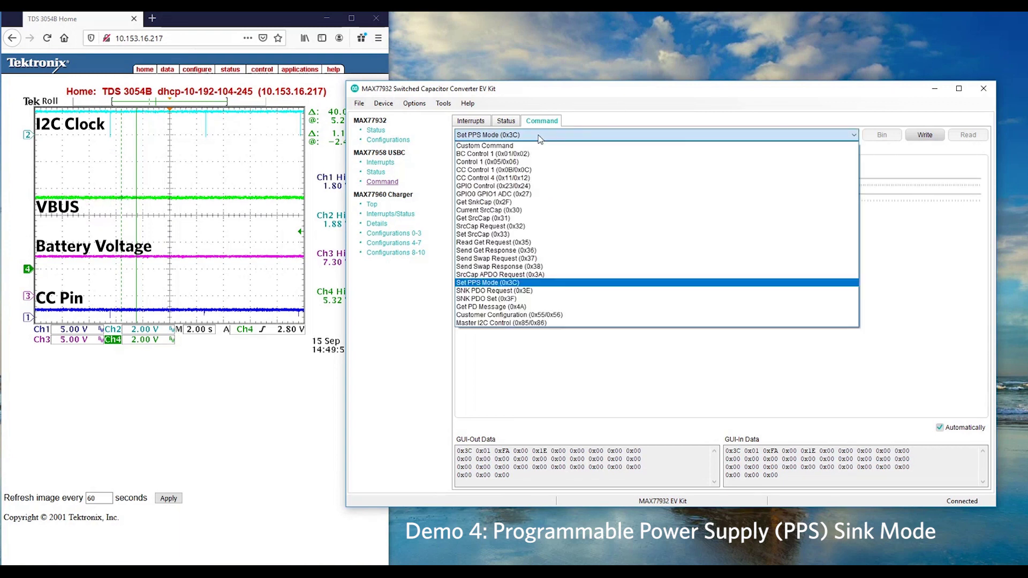
left_click(543, 275)
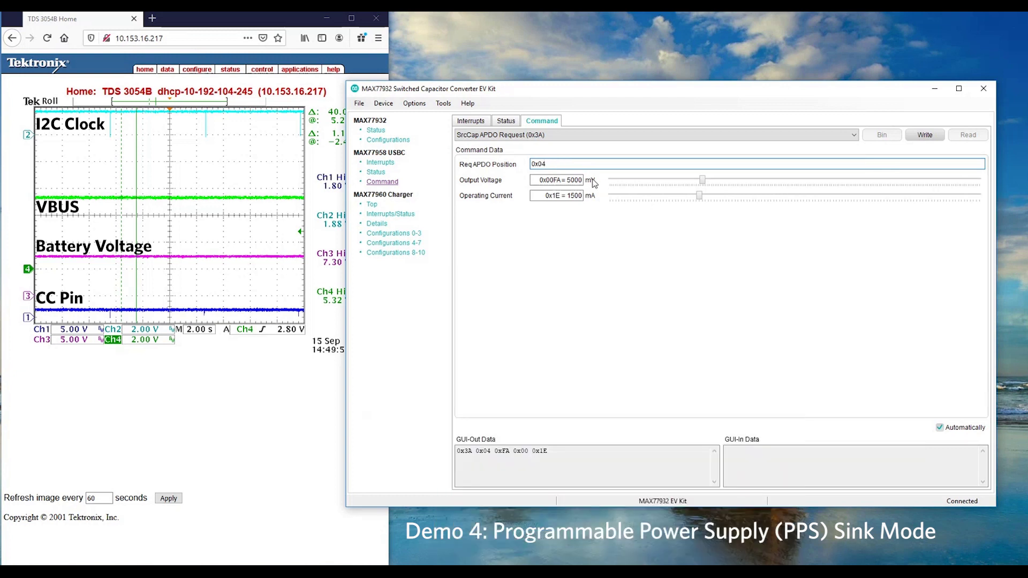
left_click(704, 182)
left_click_drag(703, 182, 712, 181)
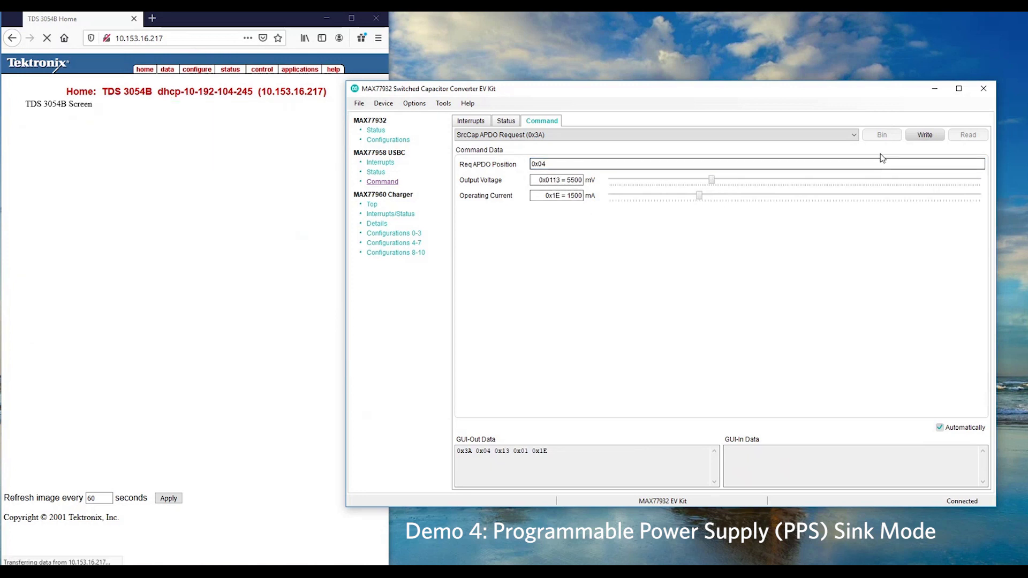
left_click(932, 138)
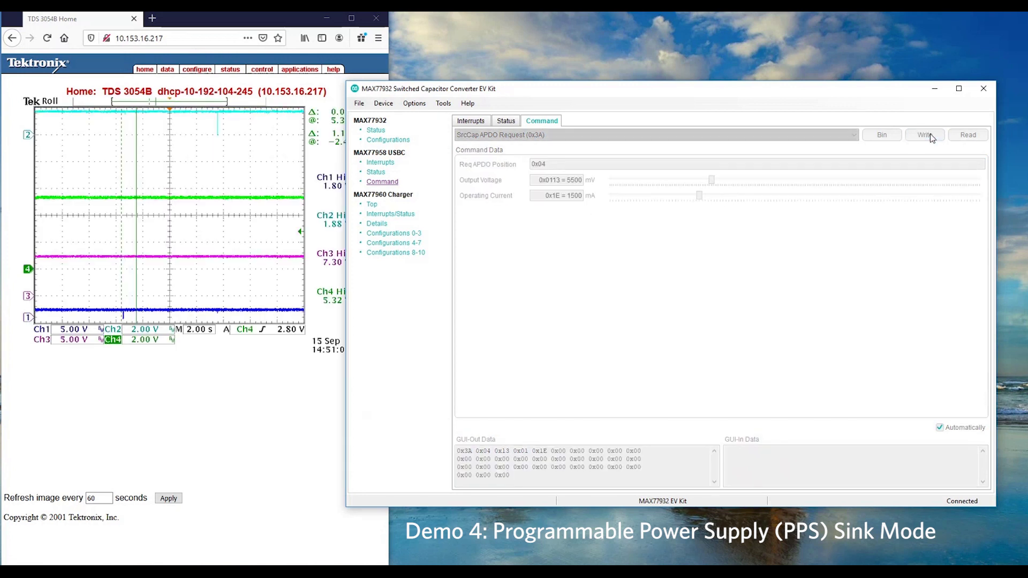
left_click(215, 201)
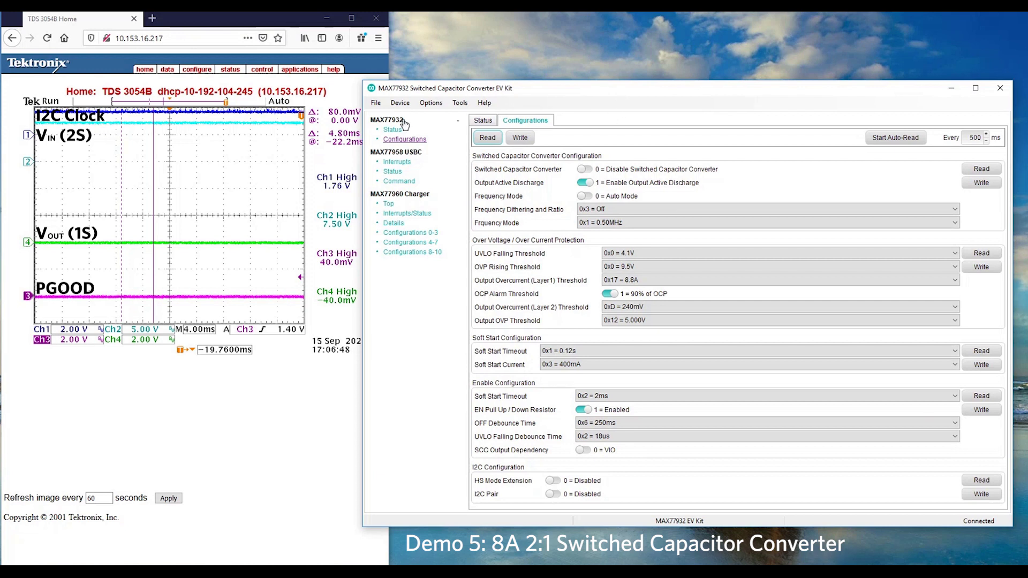
Step: Enable the Switched Capacitor Converter in the MAX77932 configuration and reposition the EV kit window
left_click(586, 170)
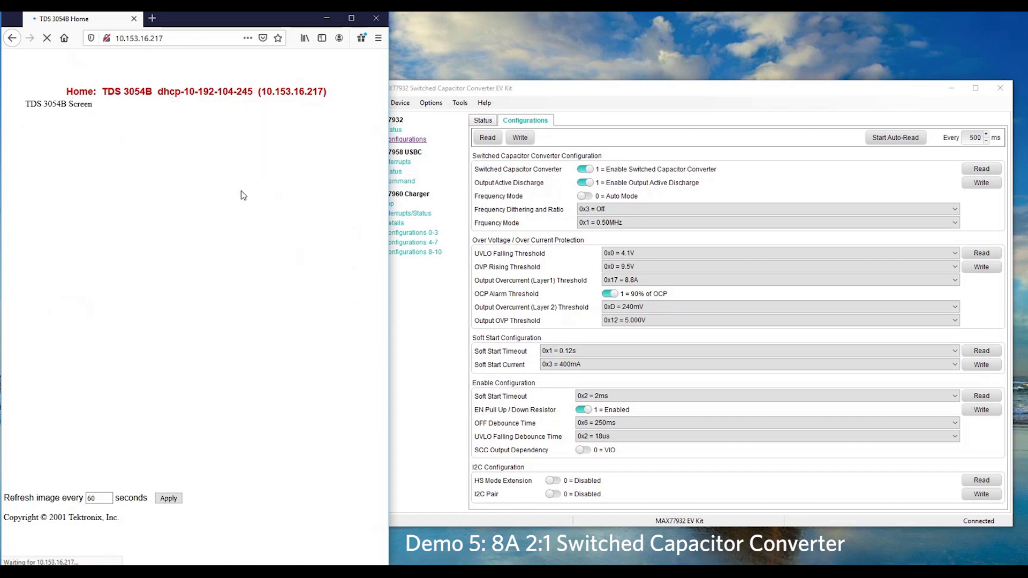
left_click(699, 93)
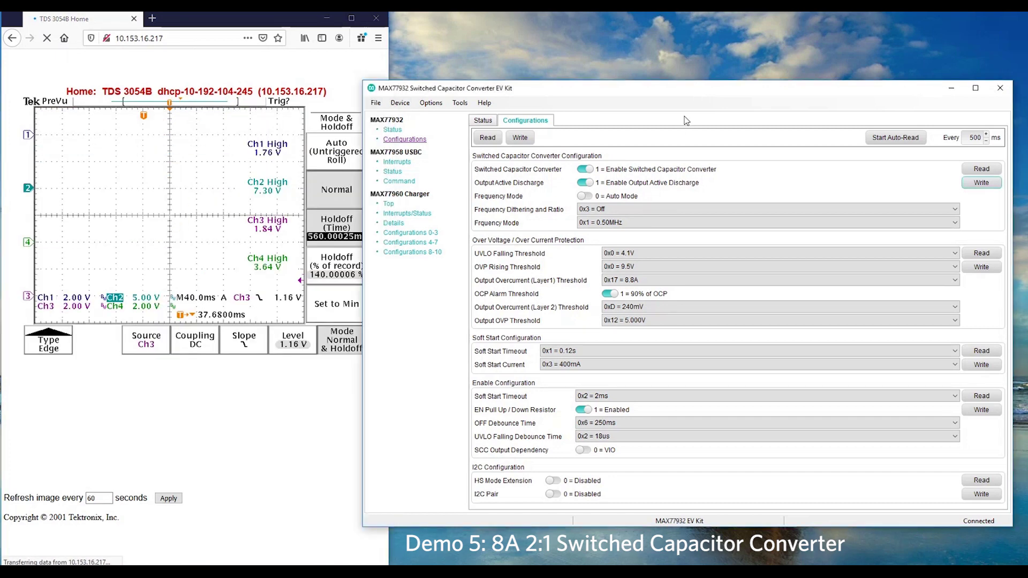
left_click_drag(692, 96, 670, 87)
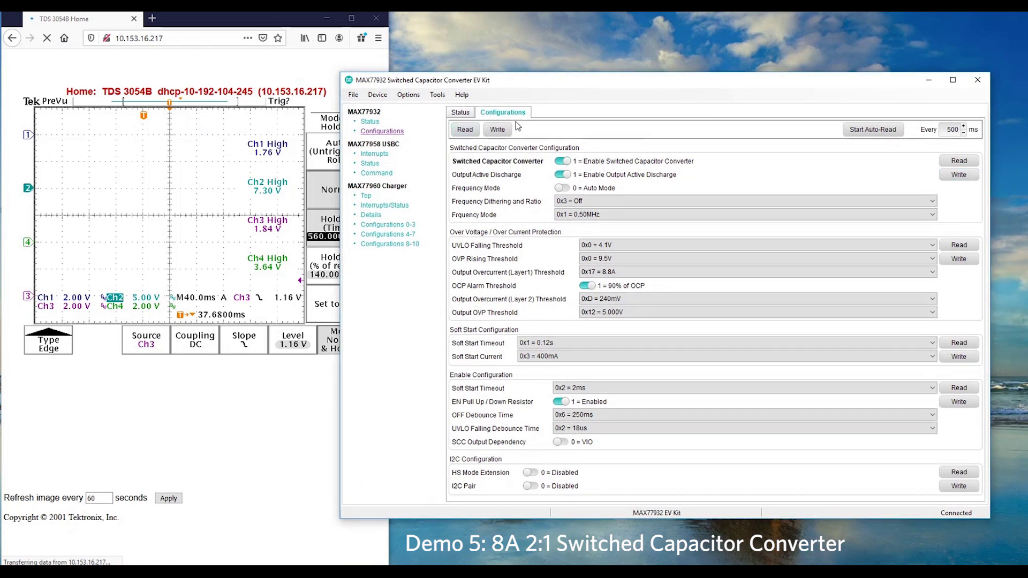
Step: Disable the Switched Capacitor Converter, write the setting to the device, and view the output waveforms in the browser
left_click(564, 162)
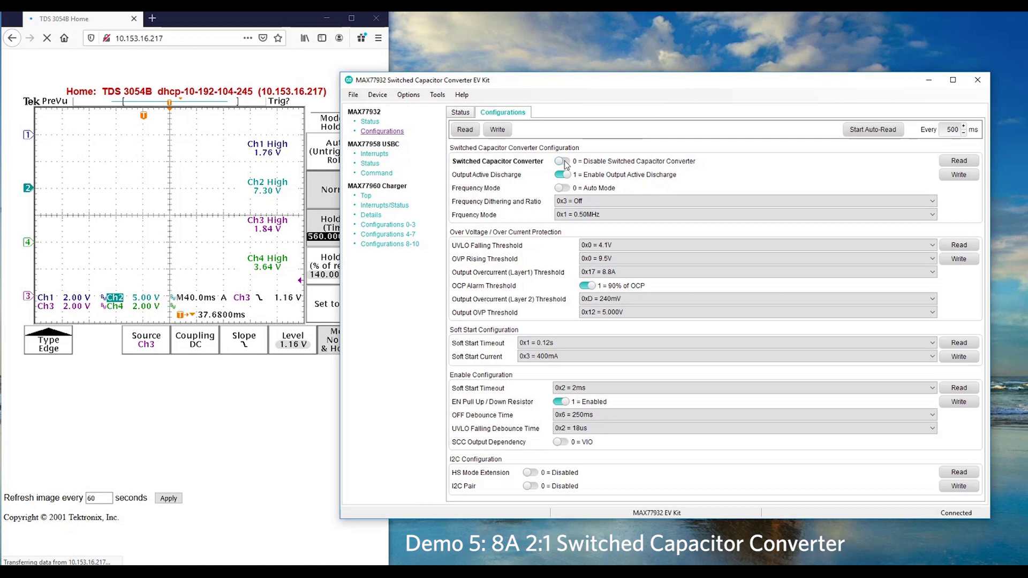
left_click(957, 177)
left_click(110, 220)
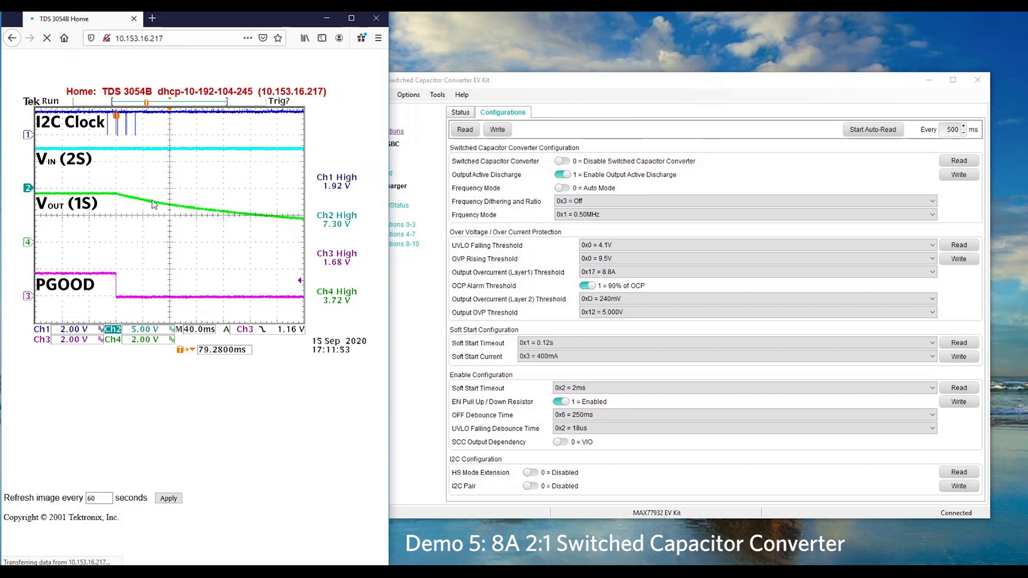
Step: Return to the EV kit software to check the Output Overcurrent (Layer1) Threshold, and inspect the oscilloscope waveforms in the browser
left_click(731, 83)
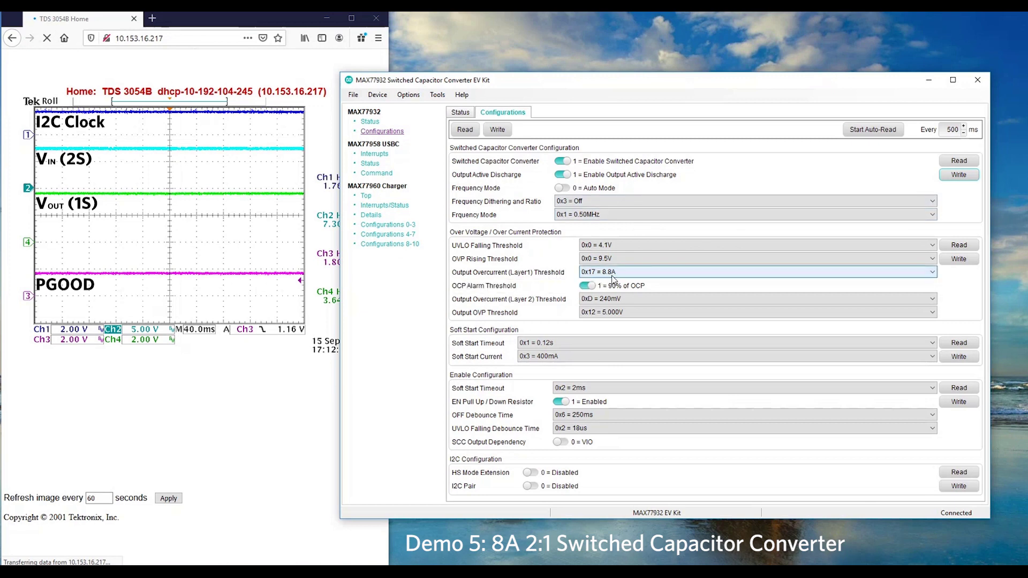
left_click(204, 237)
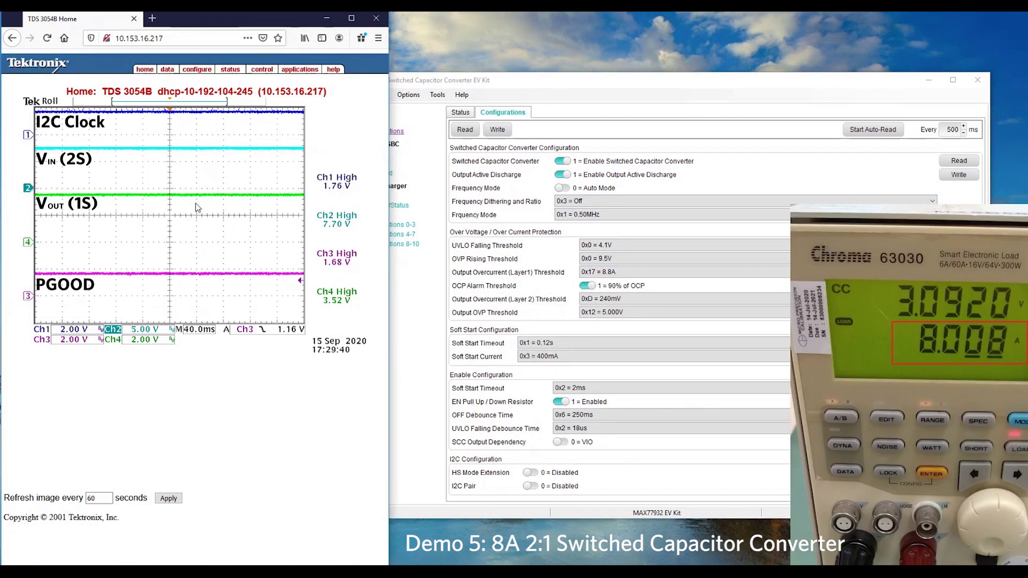